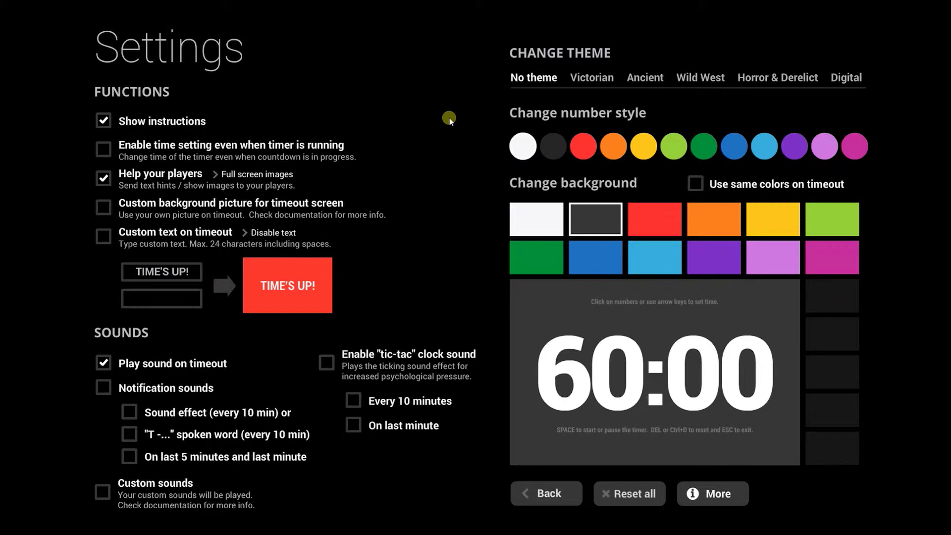
# - Leave the timer settings and switch to the File Explorer window showing the HINTS folder
pyautogui.click(569, 493)
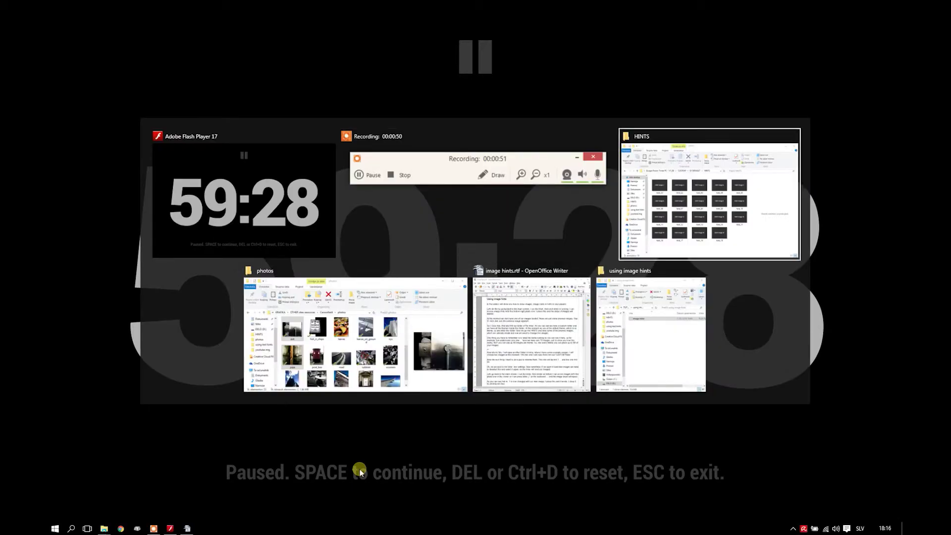
pyautogui.press('Up')
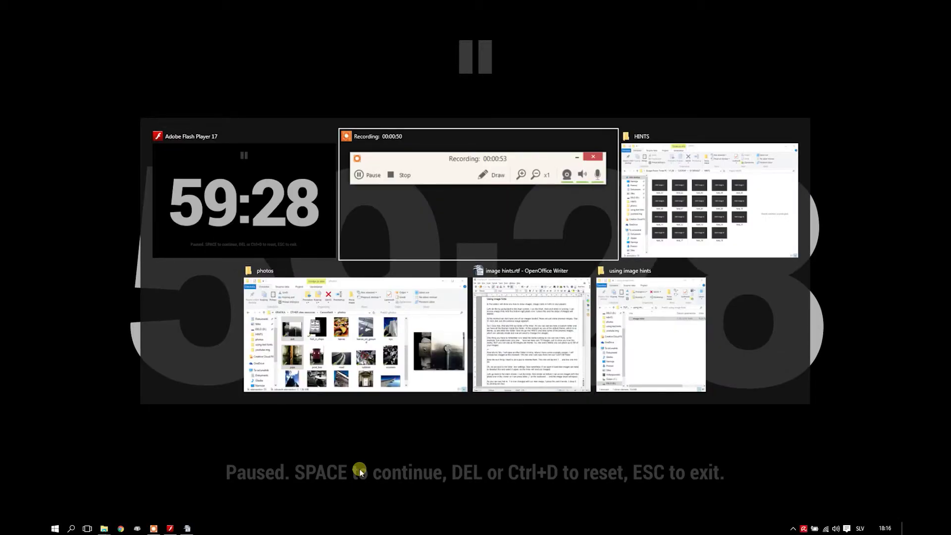
pyautogui.hotkey('alt', 'Tab')
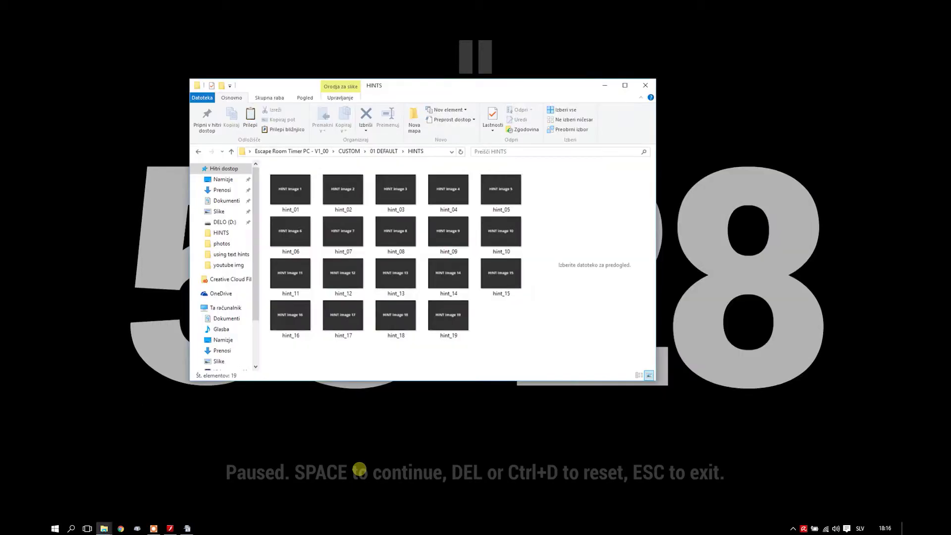
# - Navigate from the Escape Room Timer PC - V1_00 folder through CUSTOM and 01 DEFAULT into the HINTS folder
pyautogui.click(310, 151)
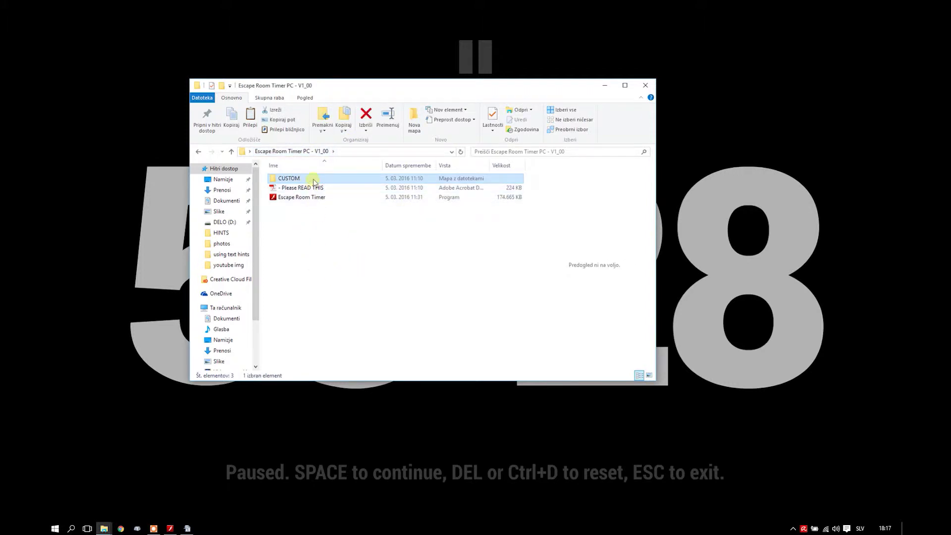
pyautogui.doubleClick(314, 179)
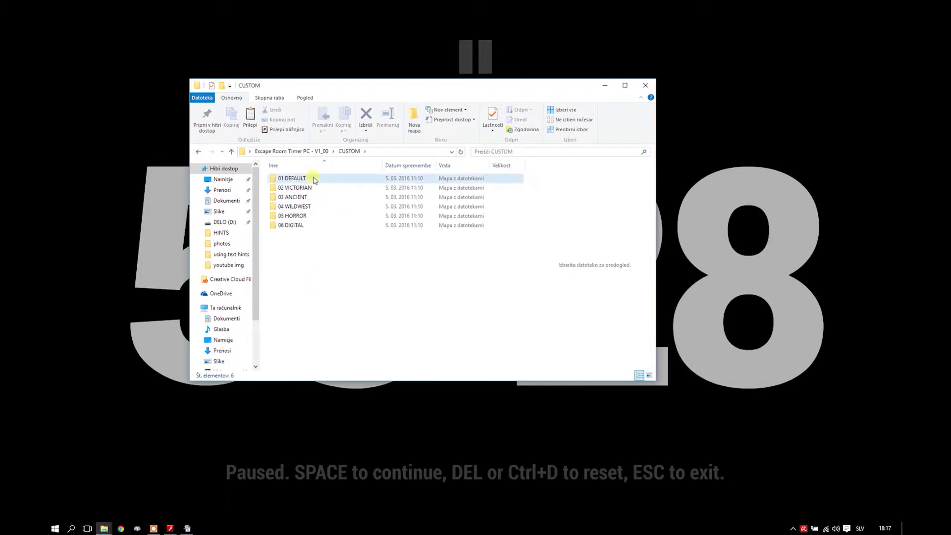
pyautogui.click(313, 180)
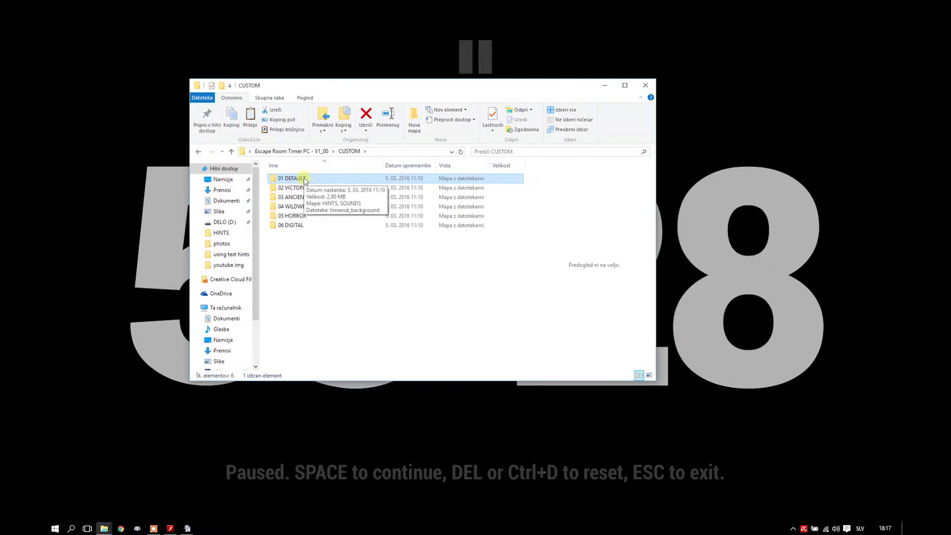
pyautogui.doubleClick(305, 179)
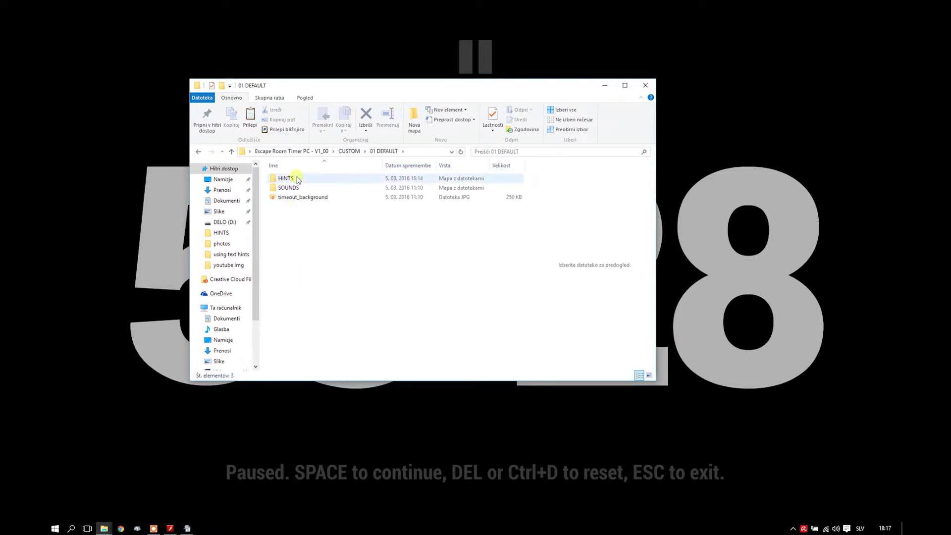
pyautogui.click(300, 179)
pyautogui.doubleClick(300, 178)
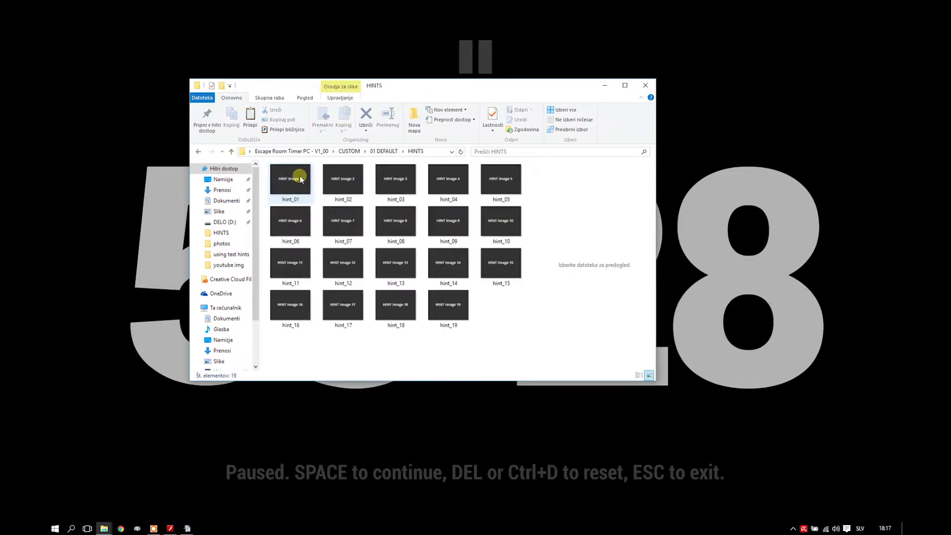
# - Examine the names and previews of the default hint images, including hint_01, hint_02 and hint_19
pyautogui.click(297, 177)
pyautogui.click(354, 188)
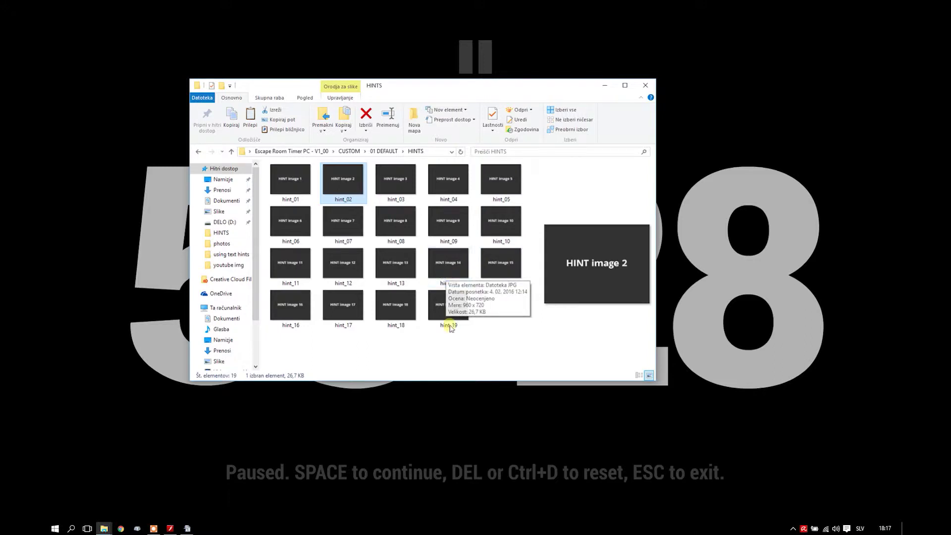
pyautogui.click(418, 349)
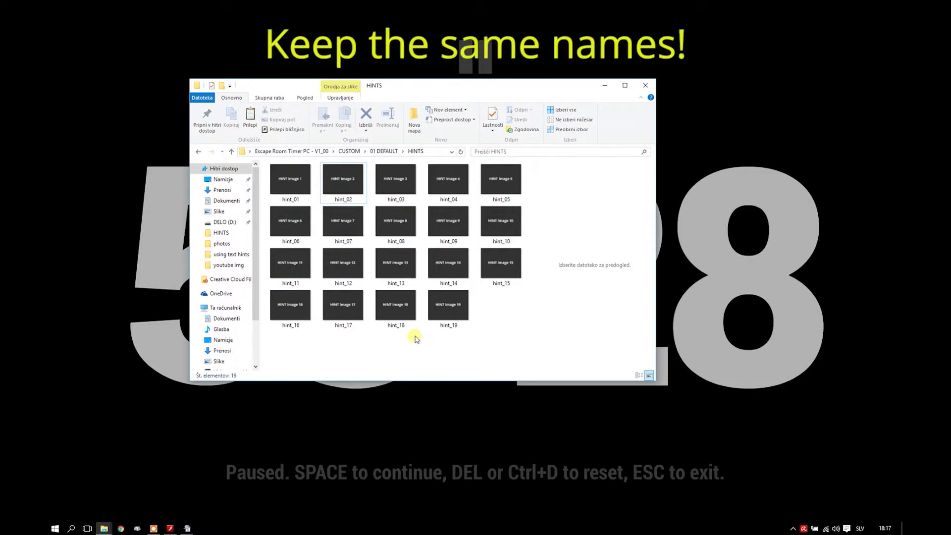
pyautogui.click(284, 189)
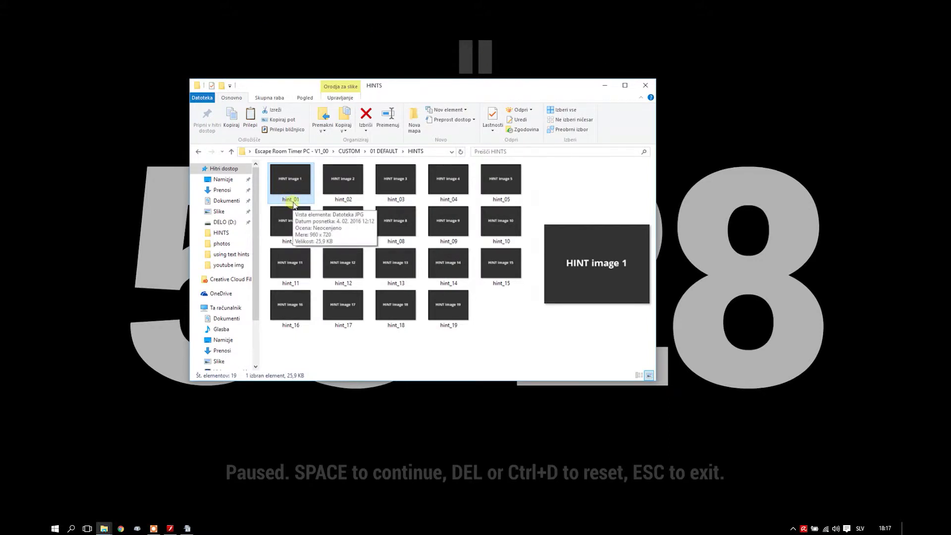
pyautogui.click(349, 197)
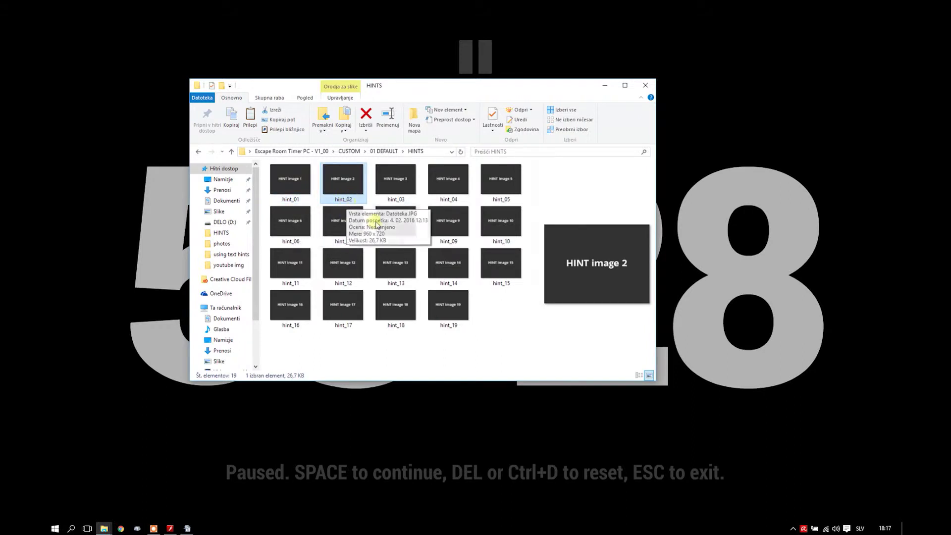
pyautogui.click(447, 327)
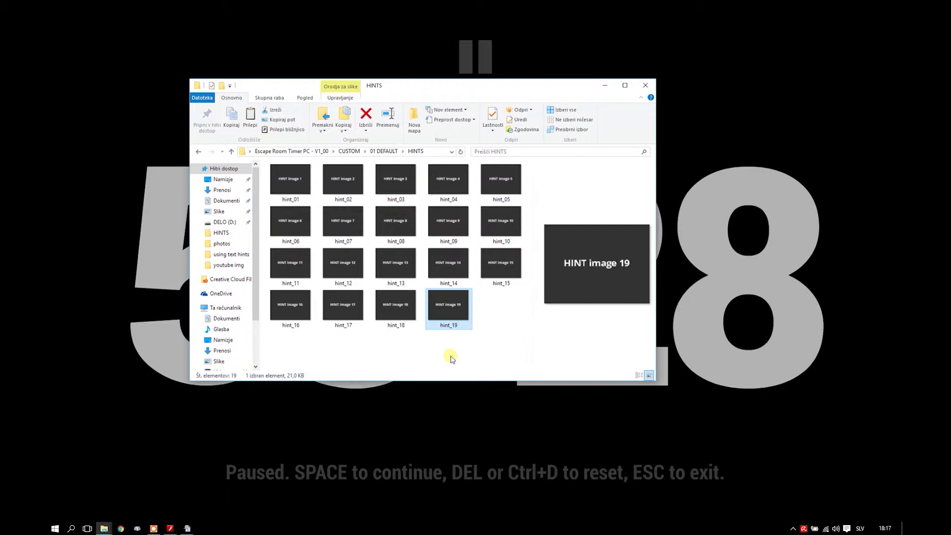
pyautogui.click(451, 358)
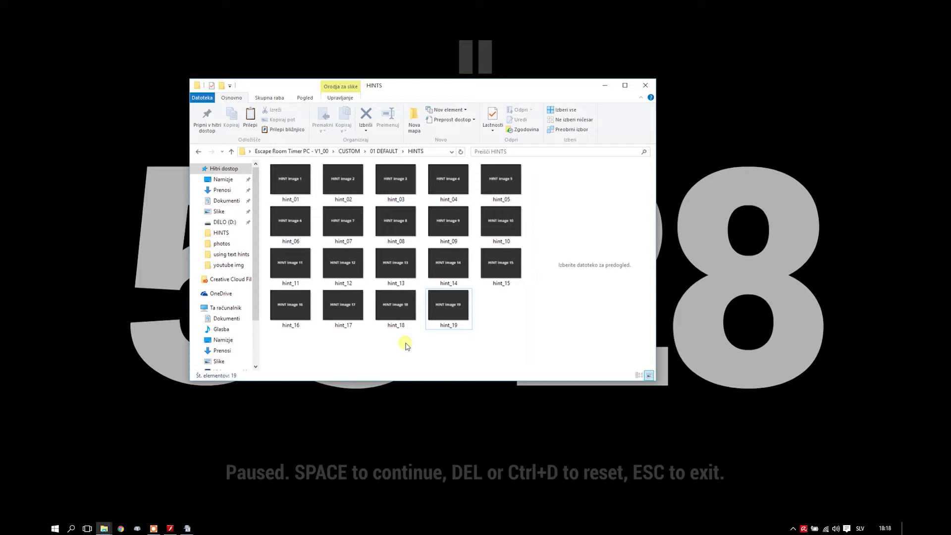
# - Copy the pipe and exit images from the photos folder into the HINTS folder
pyautogui.click(105, 527)
pyautogui.click(186, 487)
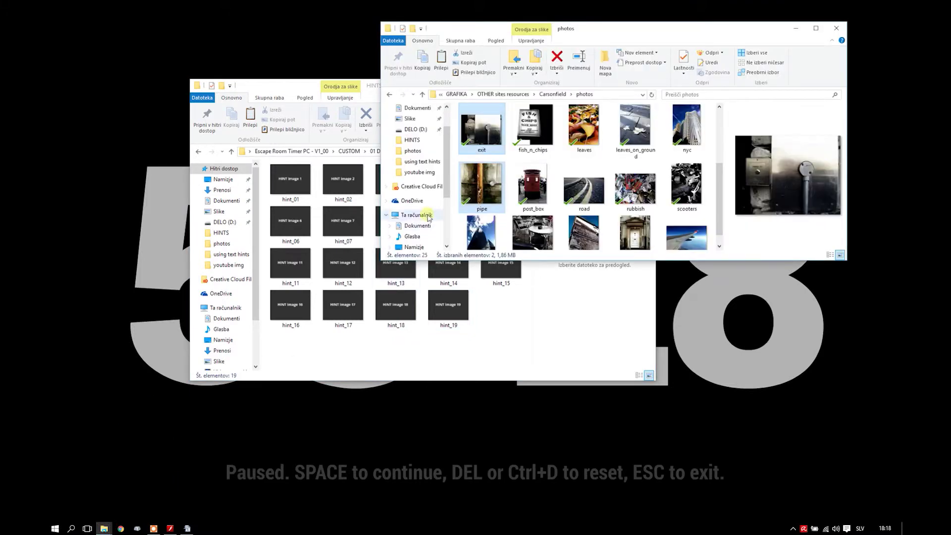
pyautogui.click(483, 194)
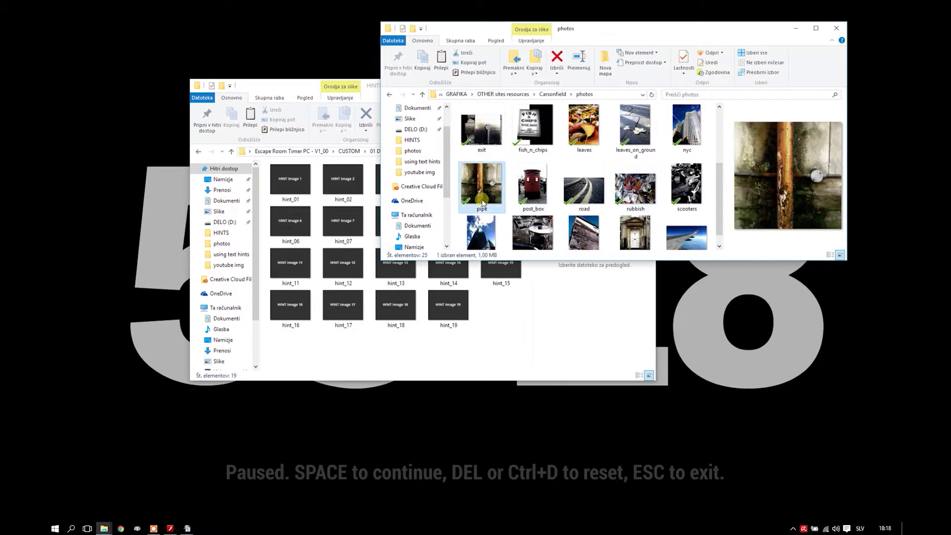
pyautogui.click(486, 135)
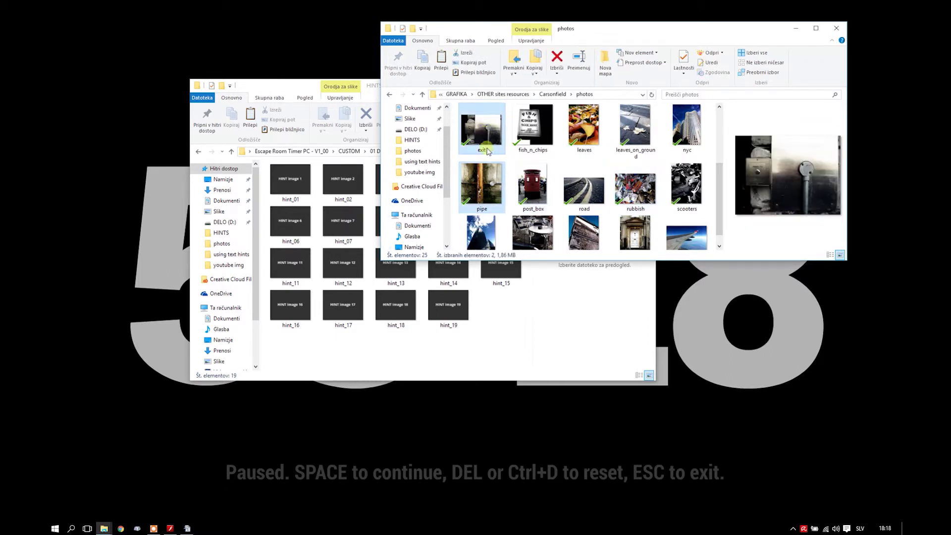
pyautogui.click(484, 343)
pyautogui.hotkey('ctrl', 'v')
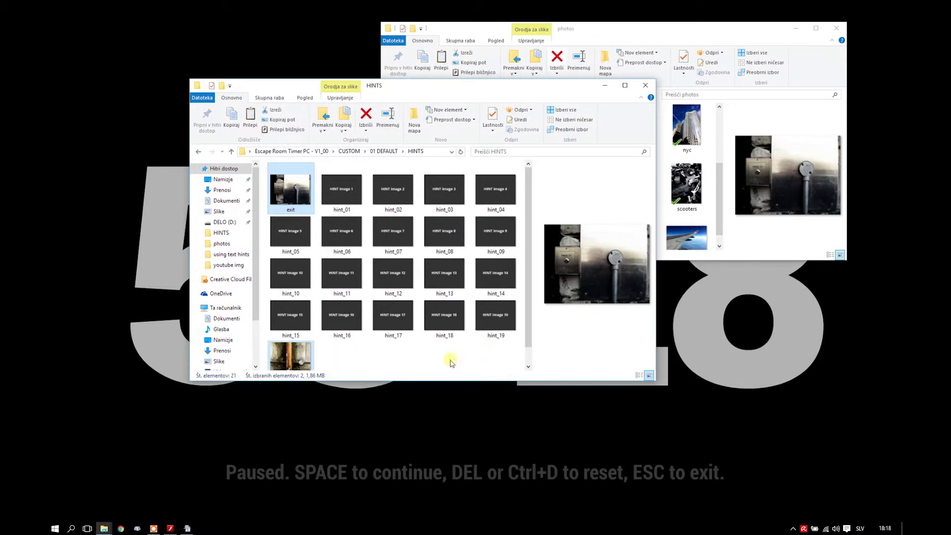
pyautogui.click(450, 357)
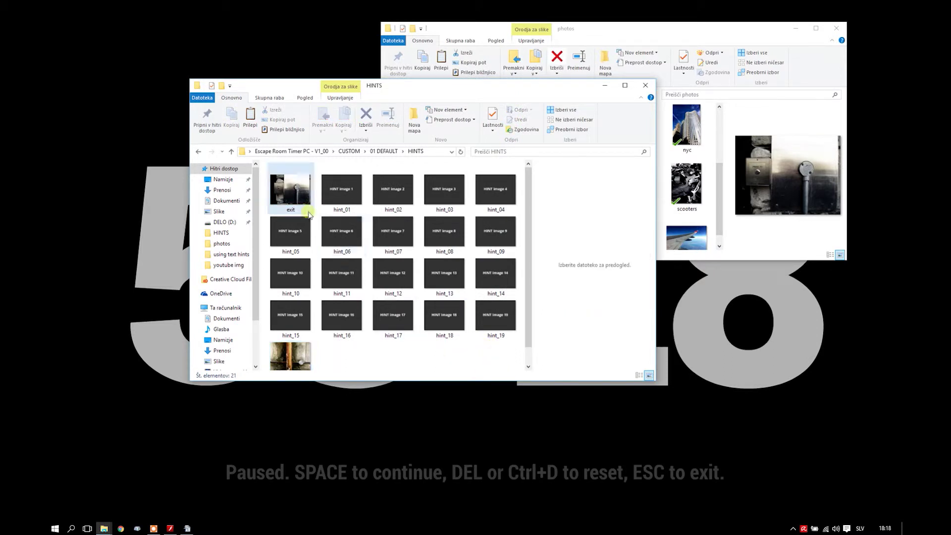
# - Delete the original hint_01 image and rename the pipe image as hint_01
pyautogui.click(341, 197)
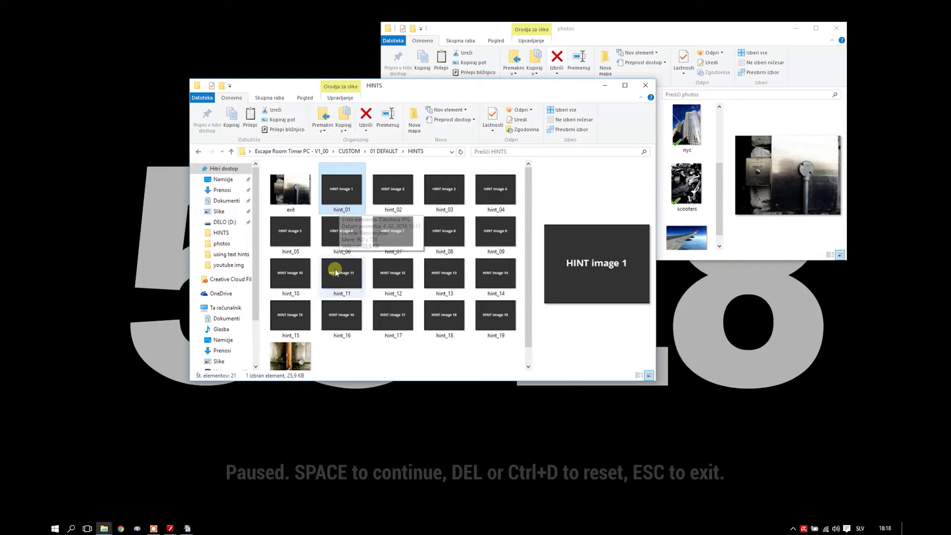
pyautogui.press('Delete')
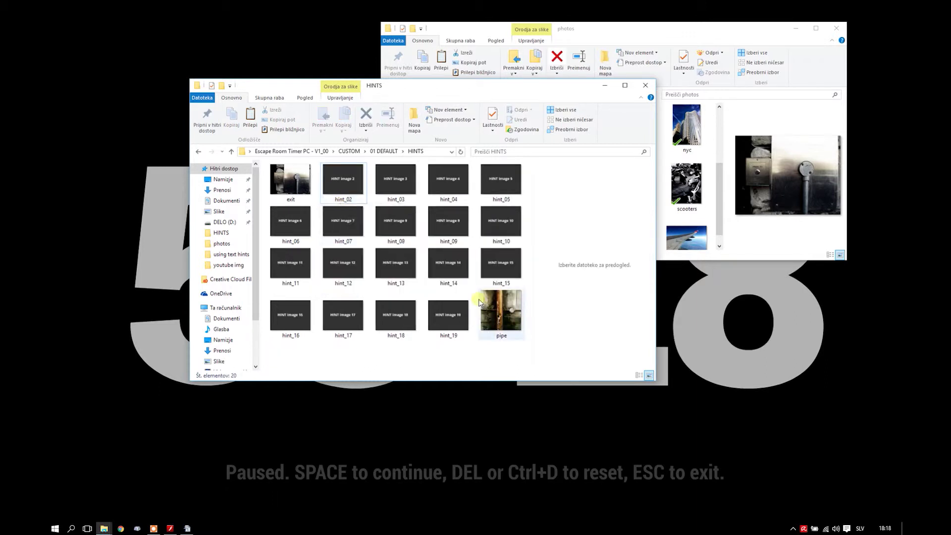
pyautogui.click(501, 335)
pyautogui.click(502, 336)
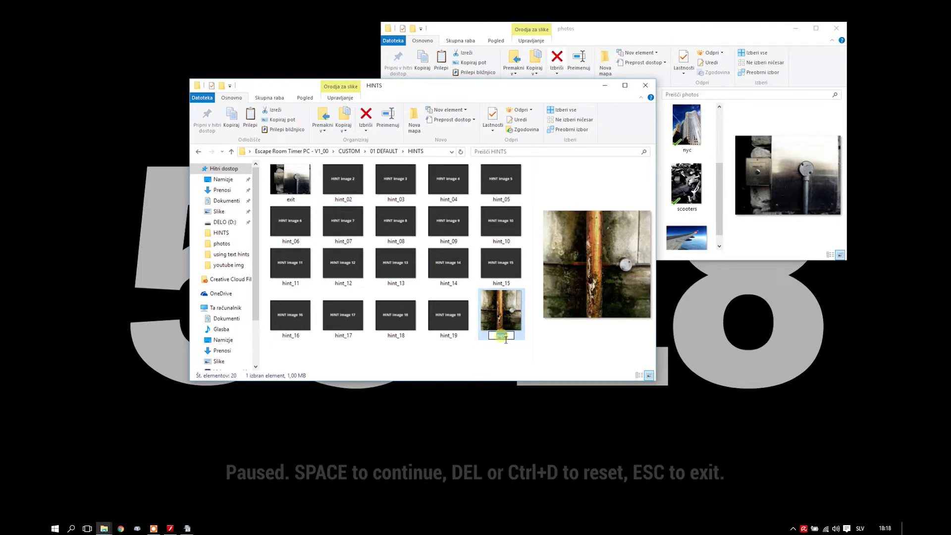
pyautogui.write('hint_01')
pyautogui.press('Return')
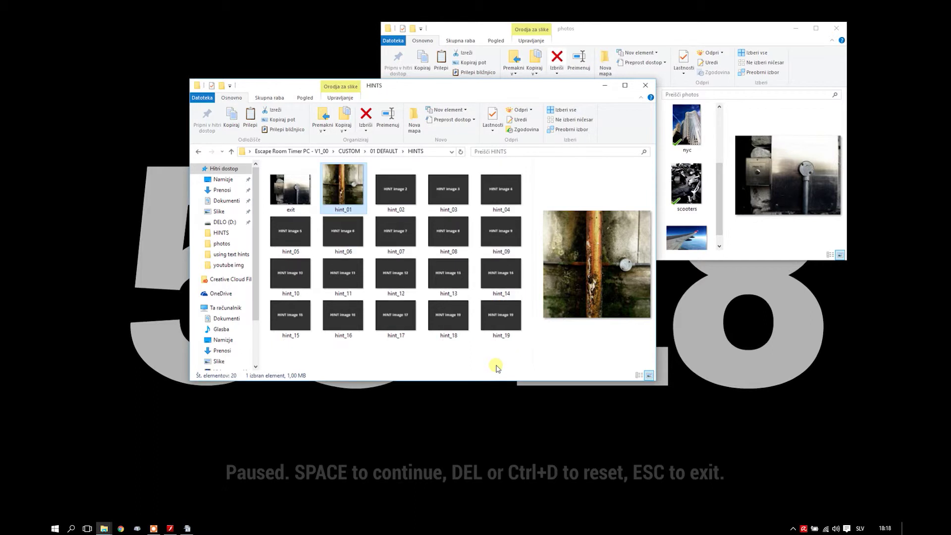
# - Rename the exit image in the HINTS folder as hint_20
pyautogui.click(293, 197)
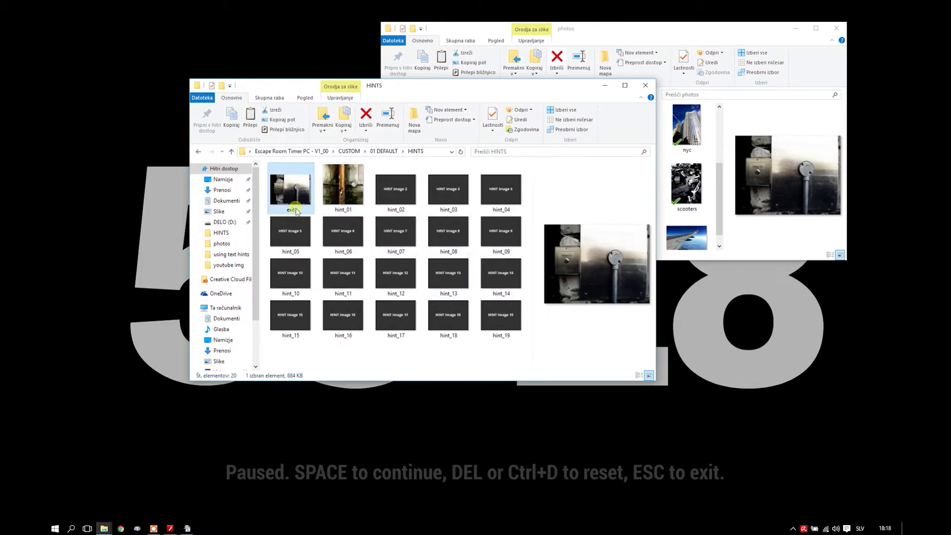
pyautogui.click(292, 210)
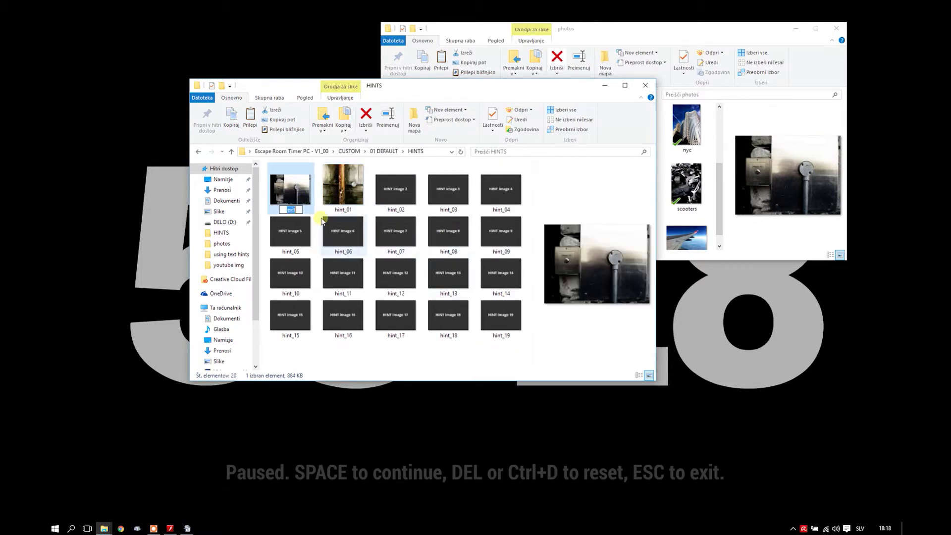
pyautogui.write('hint_10')
pyautogui.press('BackSpace')
pyautogui.press('BackSpace')
pyautogui.write('20')
pyautogui.press('Return')
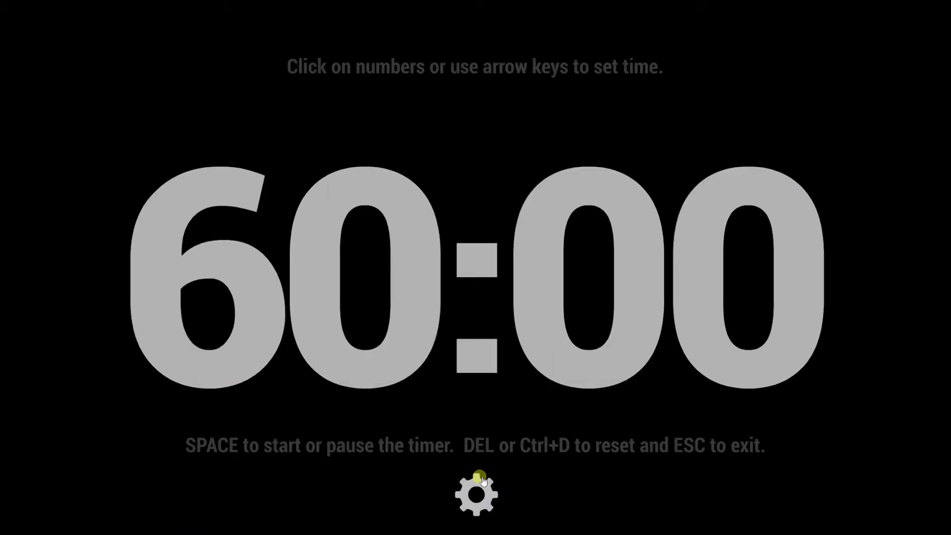
# - Toggle the Help your players option off and on again in the timer settings, and return to the timer
pyautogui.click(478, 475)
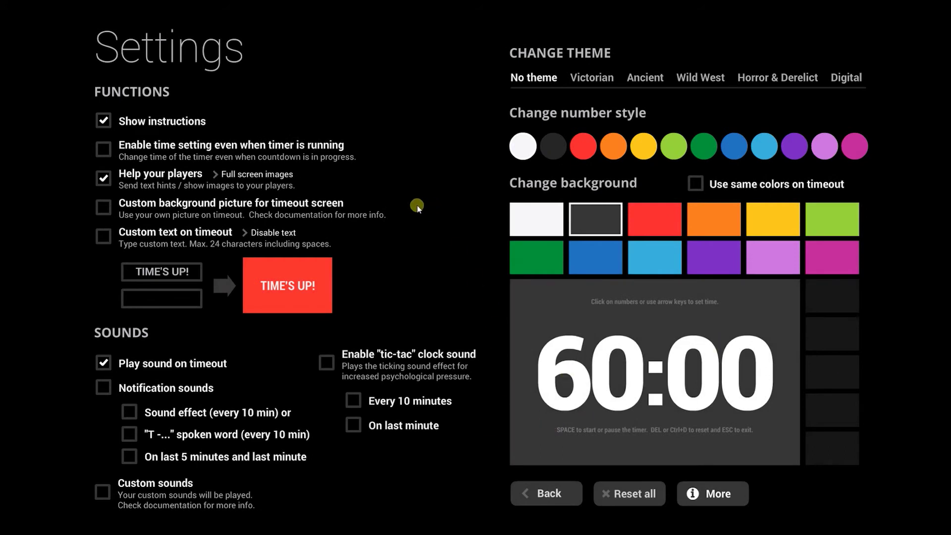
pyautogui.click(108, 180)
pyautogui.click(106, 177)
pyautogui.click(564, 495)
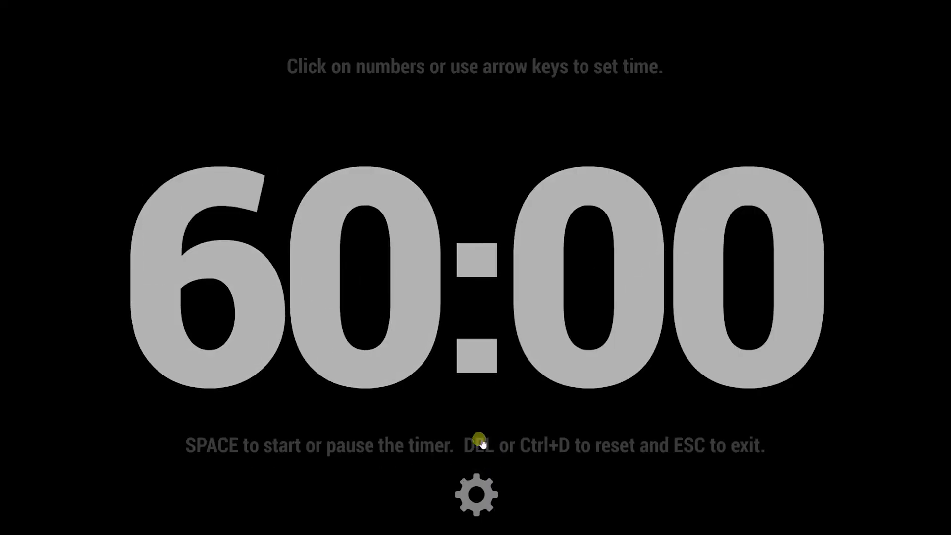
# - Change the image display mode for Help your players in the timer settings and return to the timer
pyautogui.click(472, 496)
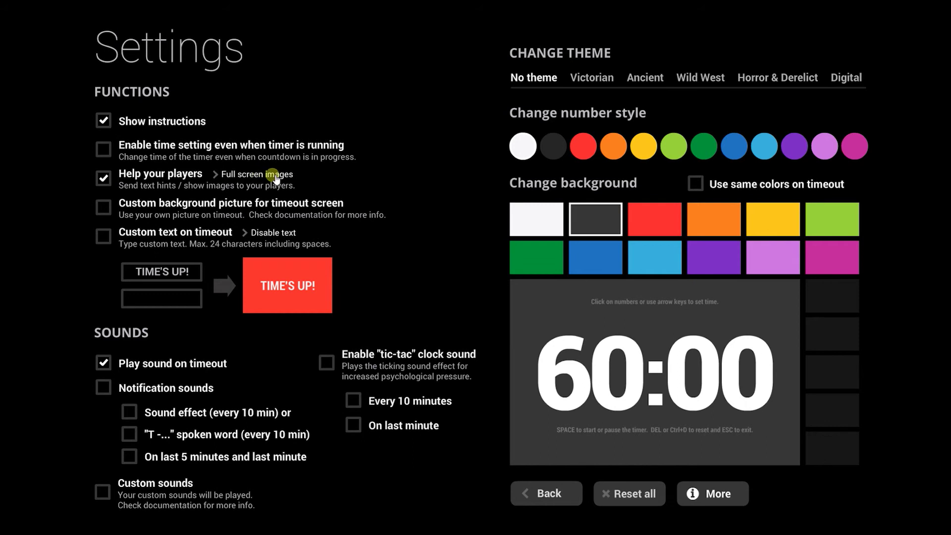
pyautogui.click(301, 176)
pyautogui.click(528, 501)
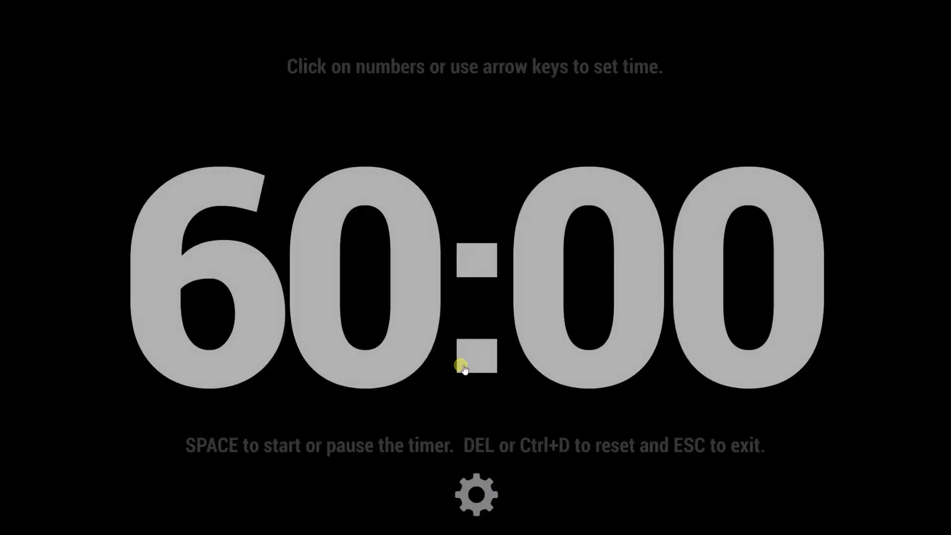